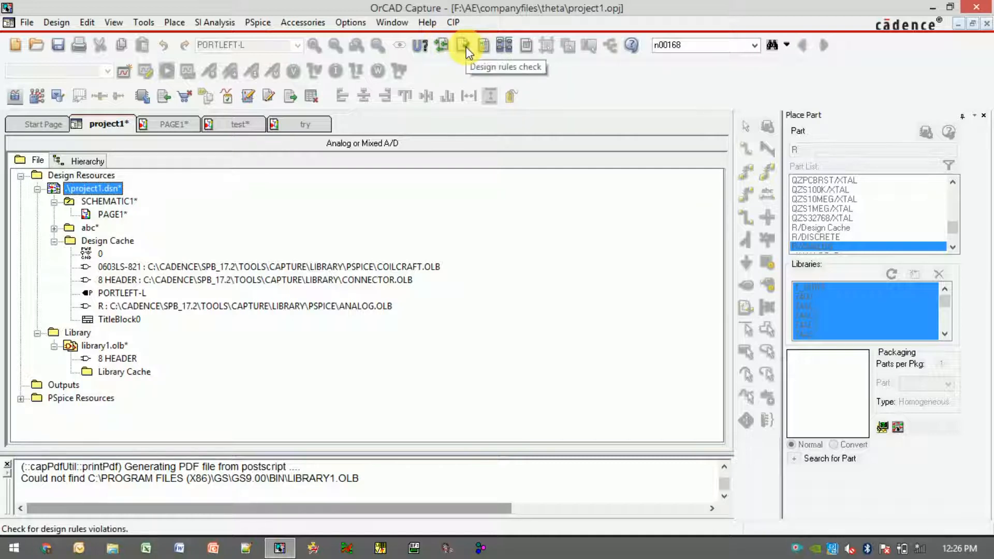
# Start a Design Rules Check on the whole design, accepting the undo warning, and enable Run Physical Rules
pyautogui.click(464, 49)
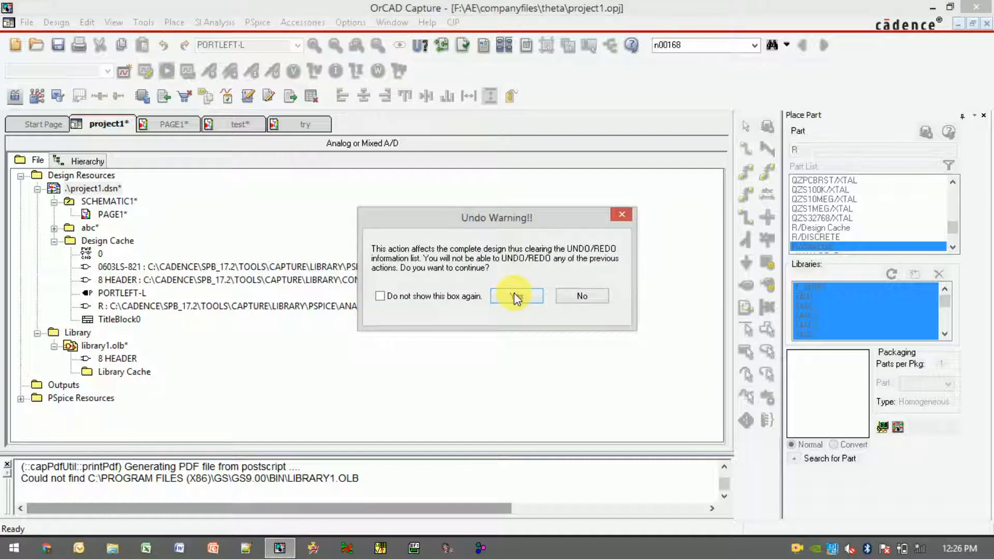
pyautogui.click(516, 298)
pyautogui.click(519, 309)
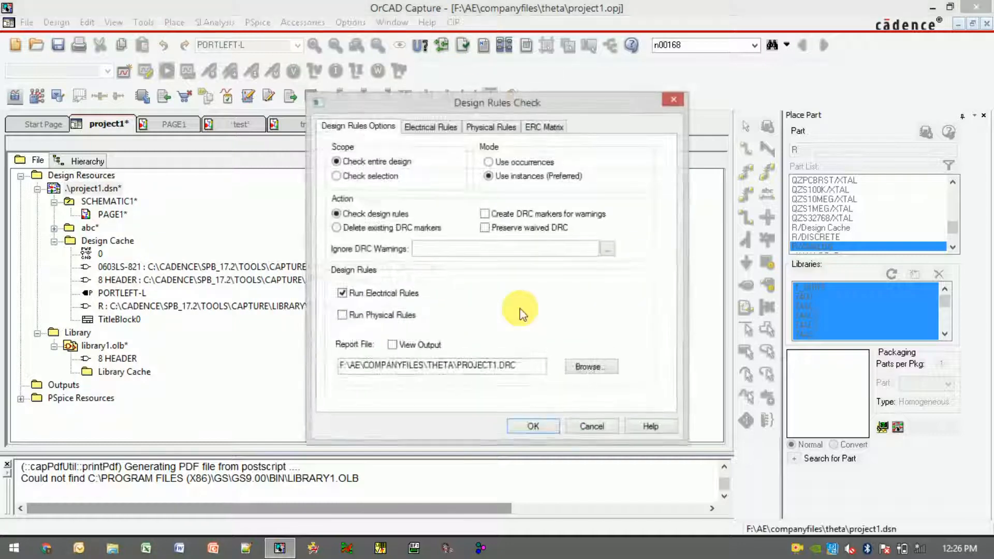
pyautogui.click(344, 314)
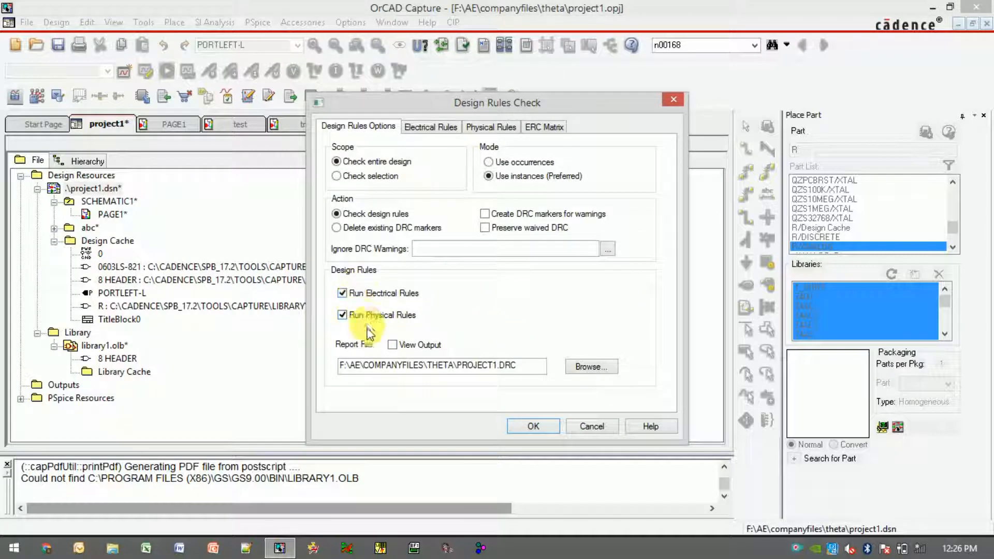
# Enable the off-page connector, hierarchical port and SDT compatibility checks plus all electrical rule reports
pyautogui.click(429, 126)
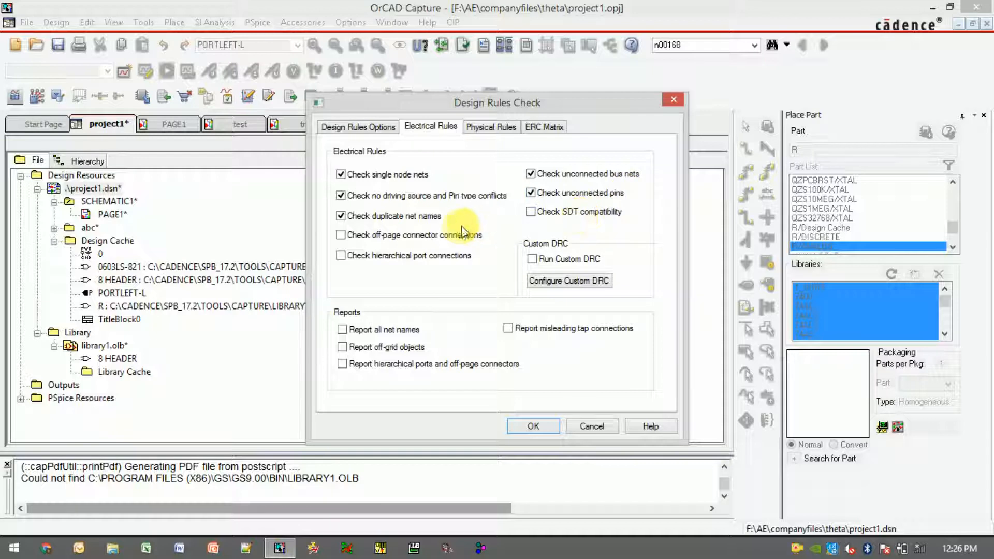
pyautogui.click(365, 236)
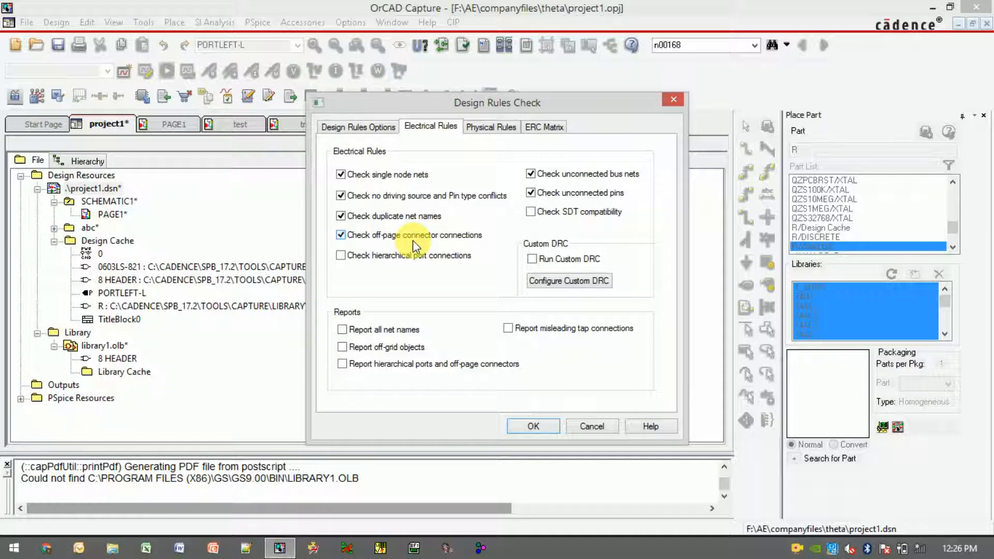
pyautogui.click(375, 256)
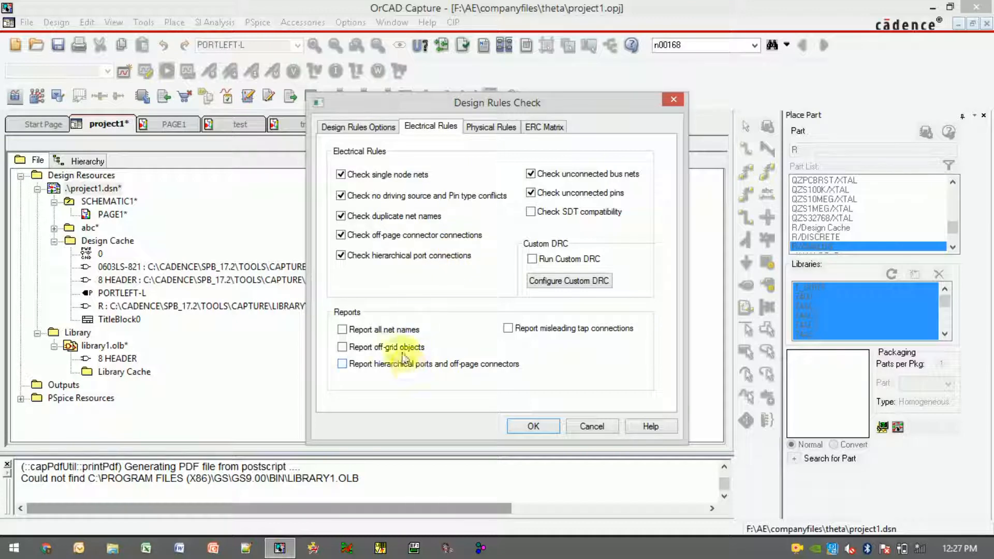
pyautogui.click(355, 331)
pyautogui.click(364, 344)
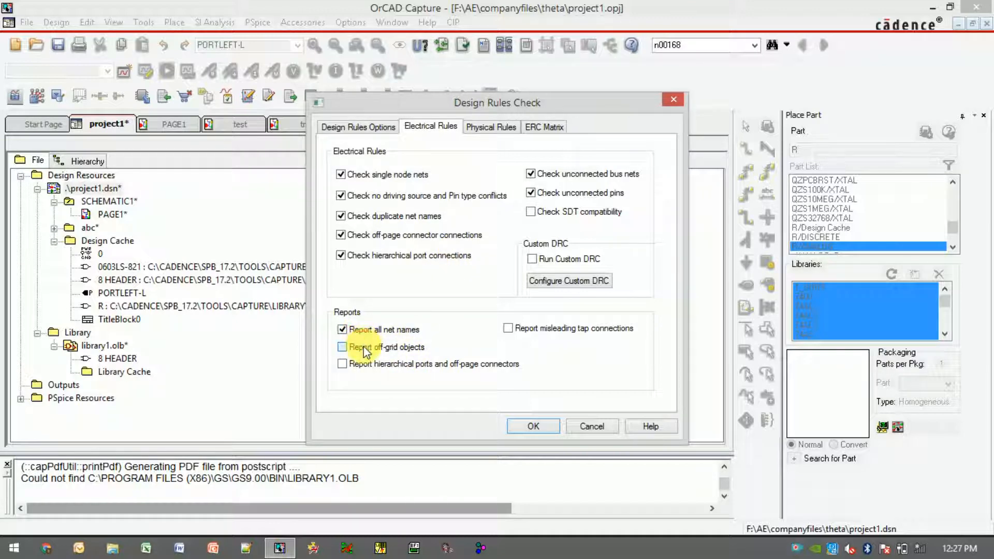
pyautogui.click(369, 365)
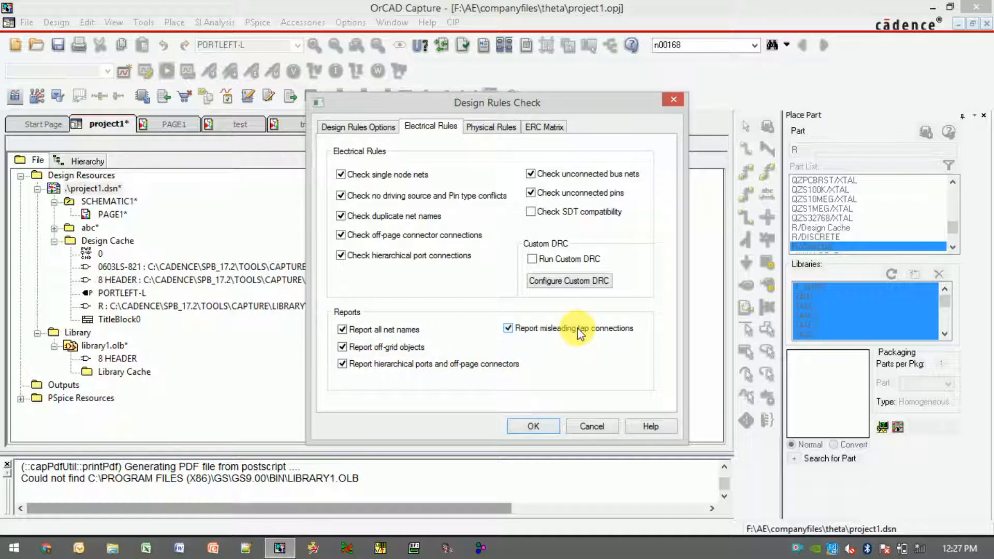
pyautogui.click(575, 218)
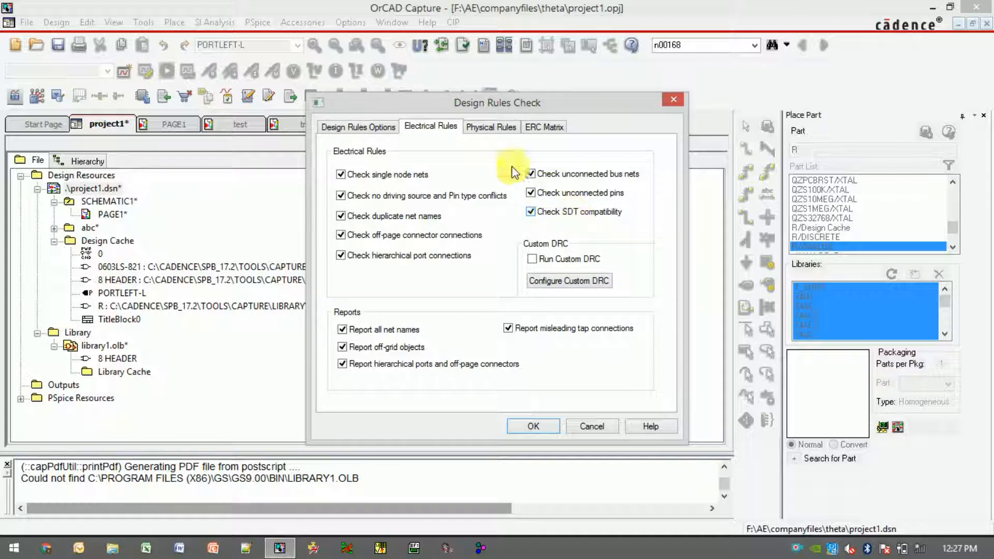
# Enable reporting of visible unconnected power pins in the physical rules
pyautogui.click(481, 127)
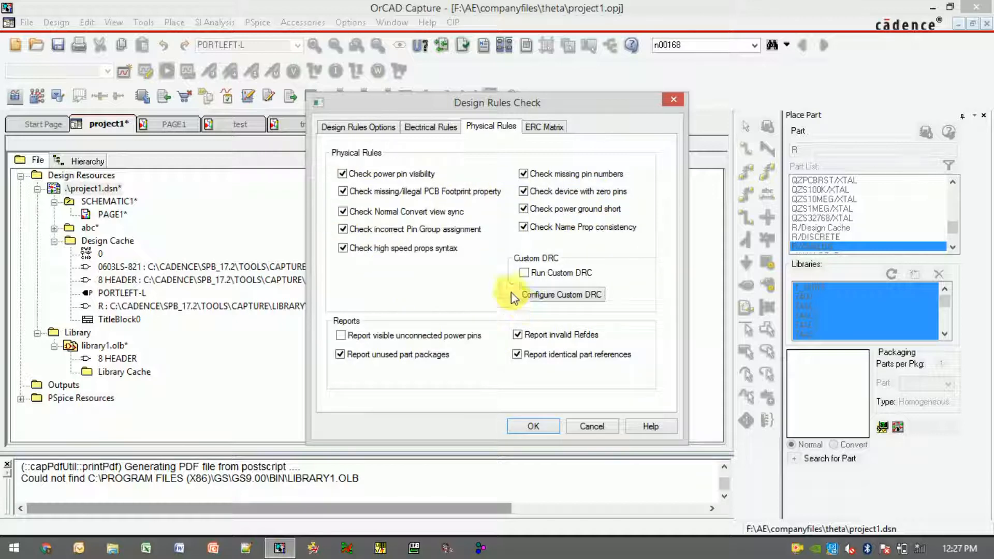
pyautogui.click(373, 339)
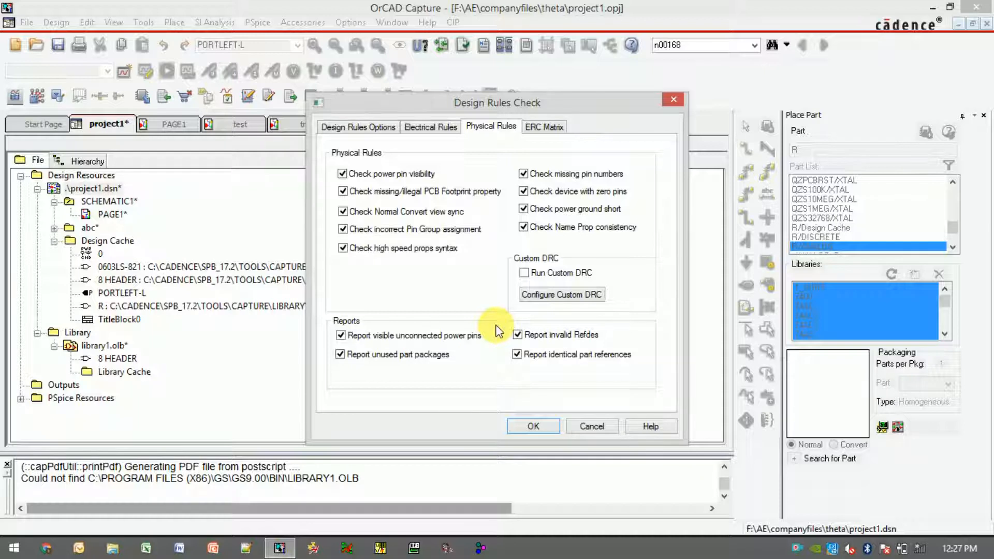
pyautogui.click(408, 134)
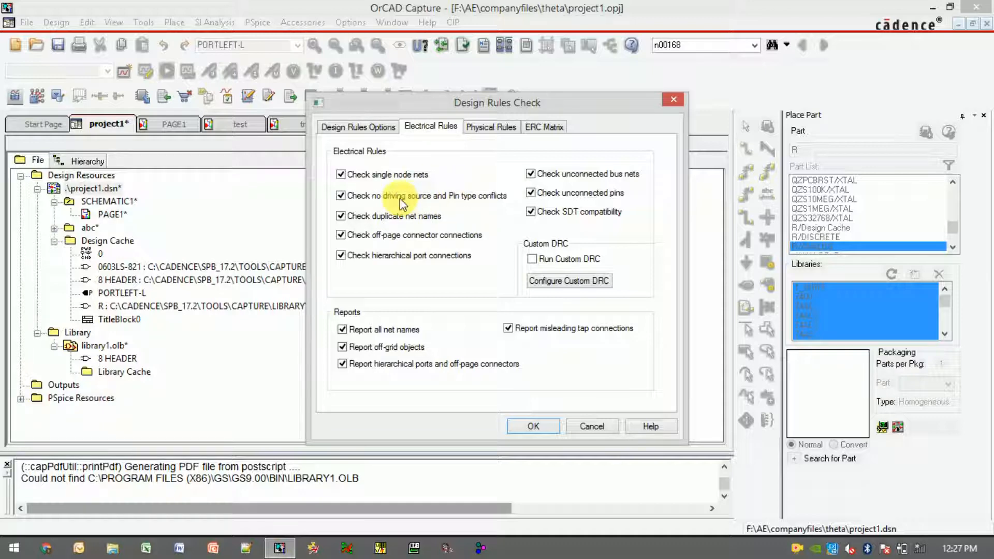
# Change two entries in the ERC matrix and restore the matrix defaults
pyautogui.click(545, 127)
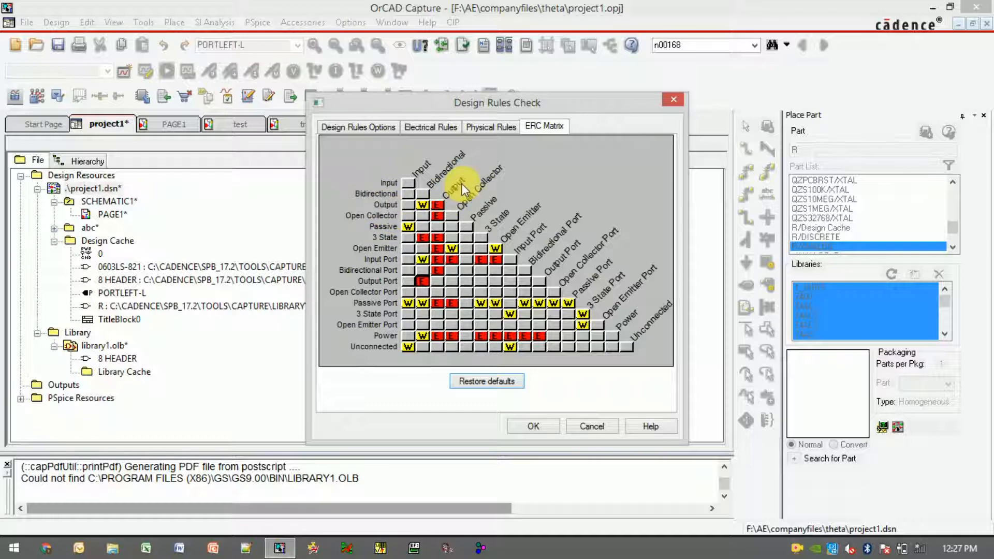
pyautogui.click(437, 204)
pyautogui.click(538, 293)
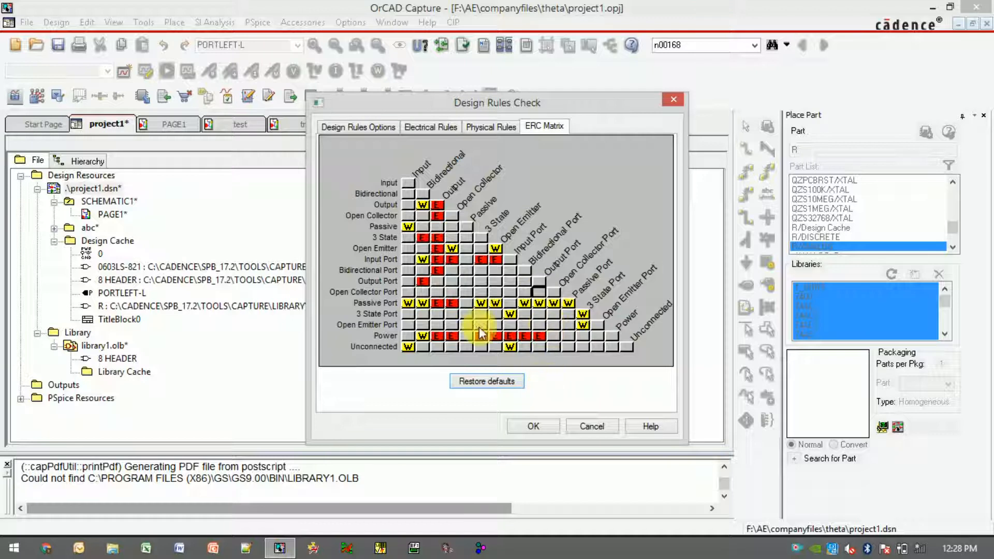
pyautogui.click(463, 378)
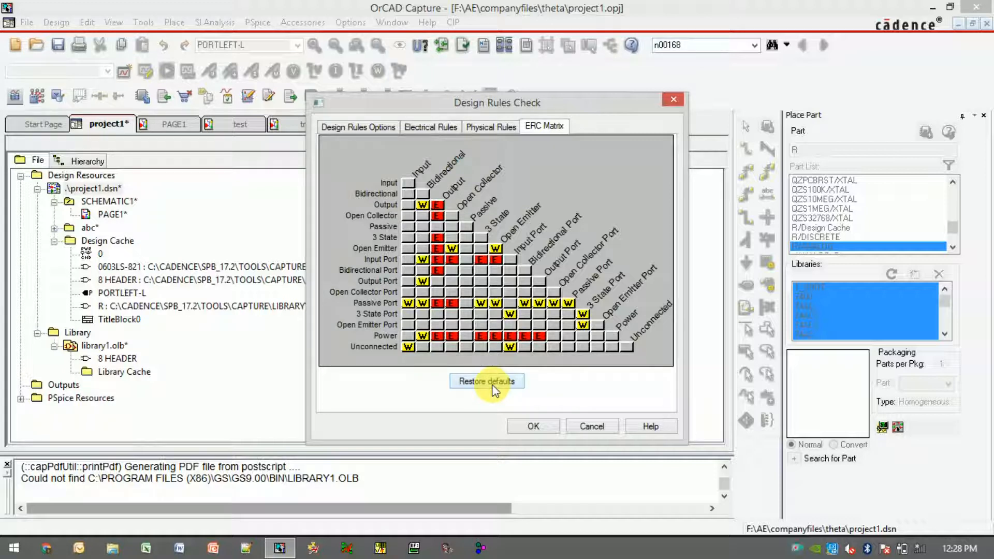
# Run the design rules check and save LIBRARY1.OLB to the user's home folder when prompted
pyautogui.click(528, 425)
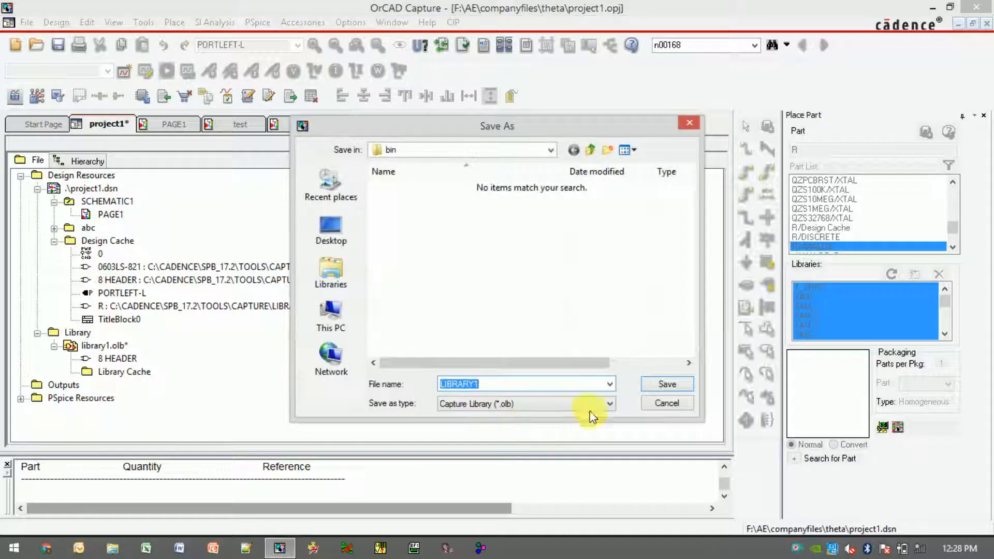
pyautogui.click(645, 383)
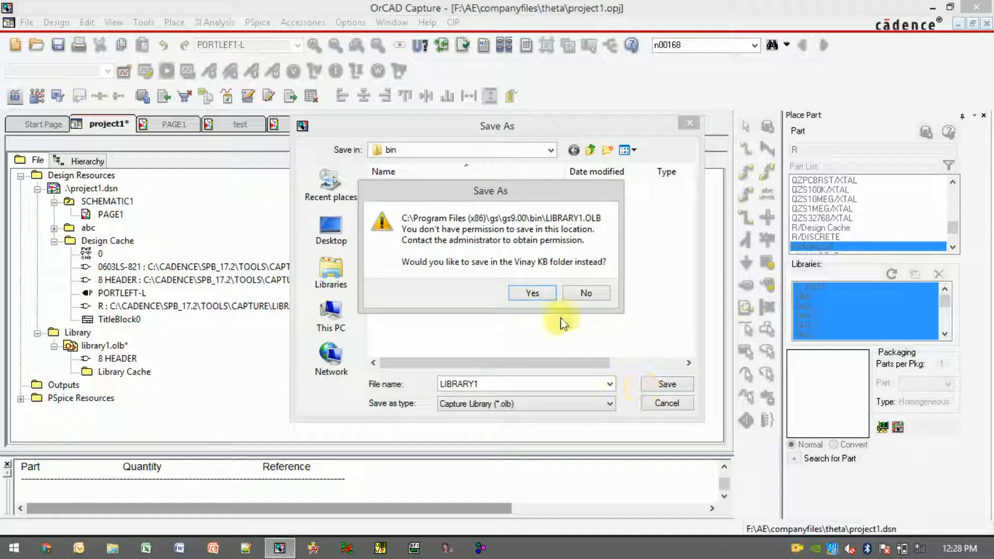
pyautogui.click(540, 297)
pyautogui.click(679, 383)
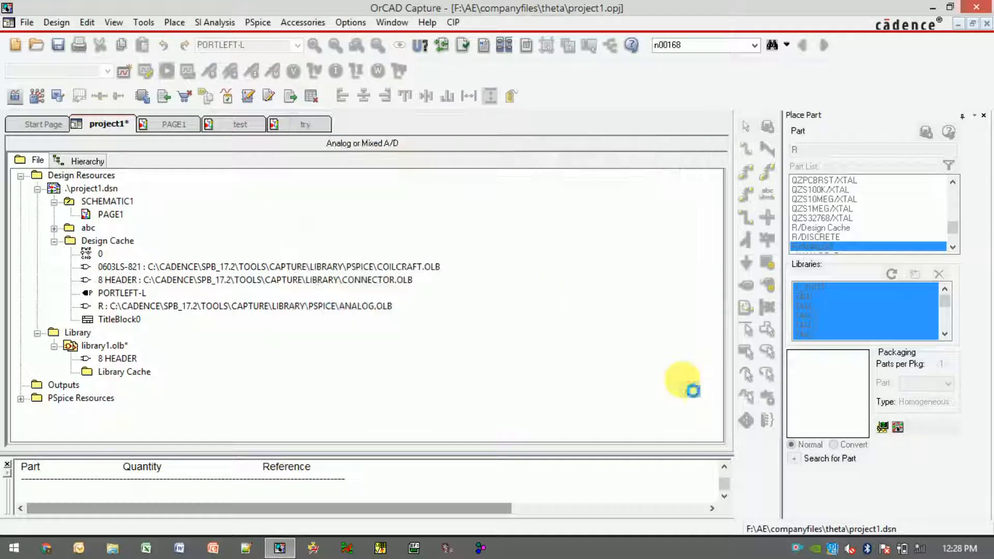
pyautogui.click(541, 313)
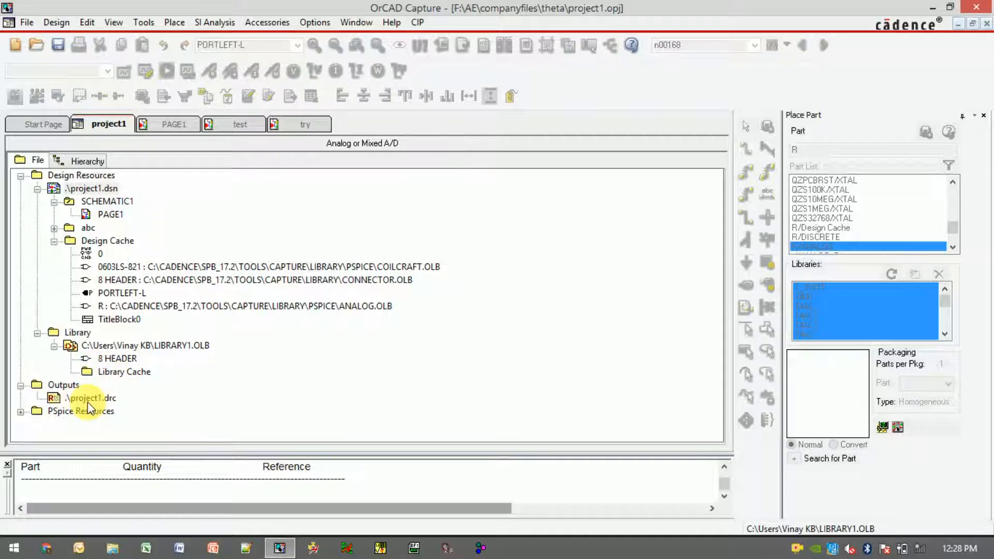
# Open the project1.drc output report and read through its warnings and errors
pyautogui.doubleClick(88, 401)
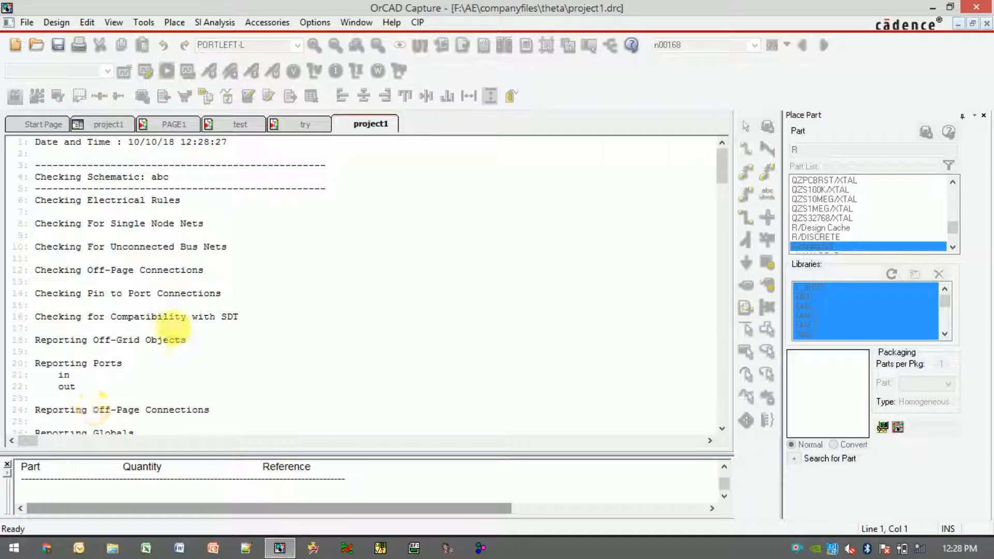
pyautogui.scroll(-10, 167, 318)
pyautogui.scroll(-3, 171, 330)
pyautogui.moveTo(76, 247); pyautogui.dragTo(220, 297)
pyautogui.moveTo(221, 224); pyautogui.dragTo(327, 226)
pyautogui.moveTo(263, 283); pyautogui.dragTo(399, 278)
pyautogui.moveTo(250, 341); pyautogui.dragTo(321, 340)
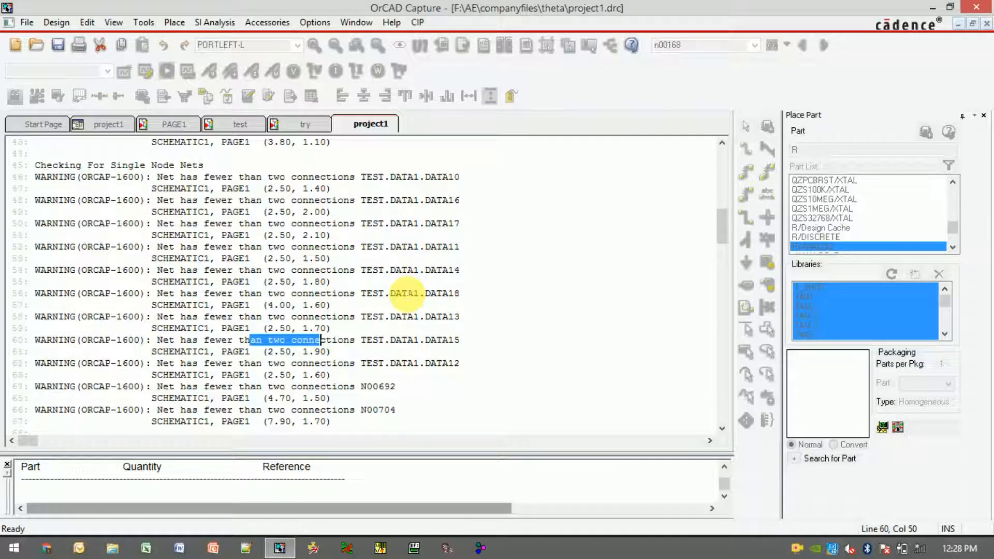
pyautogui.scroll(-1, 406, 294)
pyautogui.scroll(-6, 407, 293)
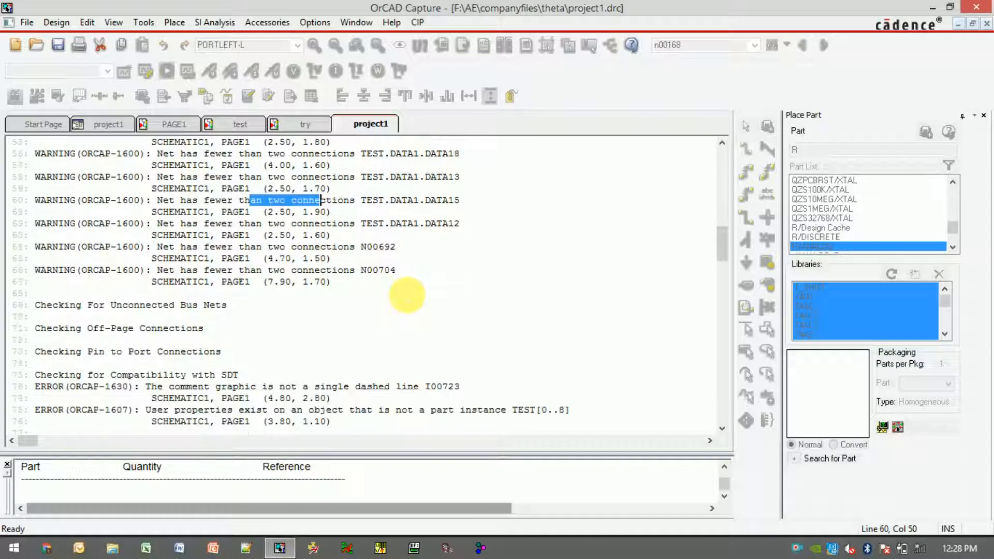
pyautogui.scroll(-1, 407, 294)
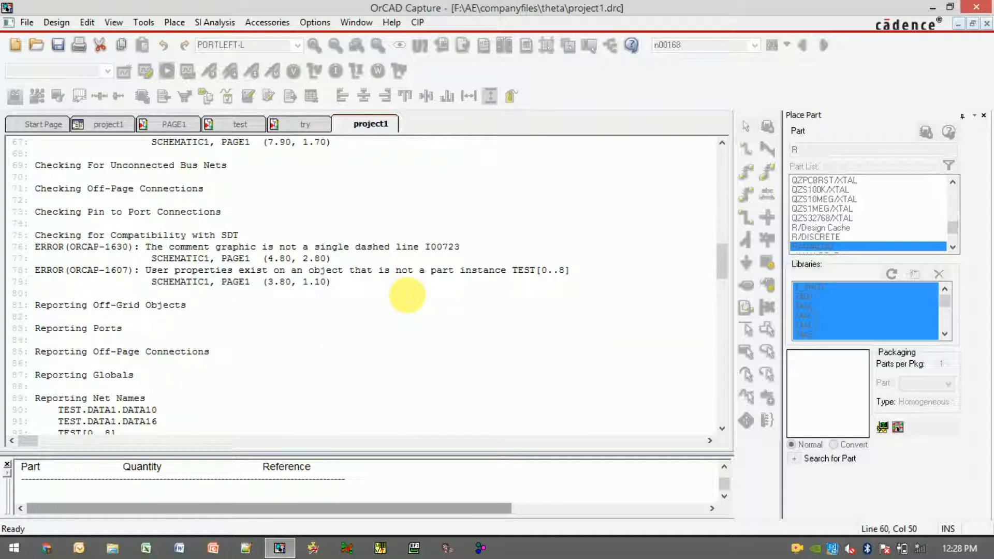
pyautogui.scroll(-1, 407, 295)
pyautogui.scroll(-6, 407, 295)
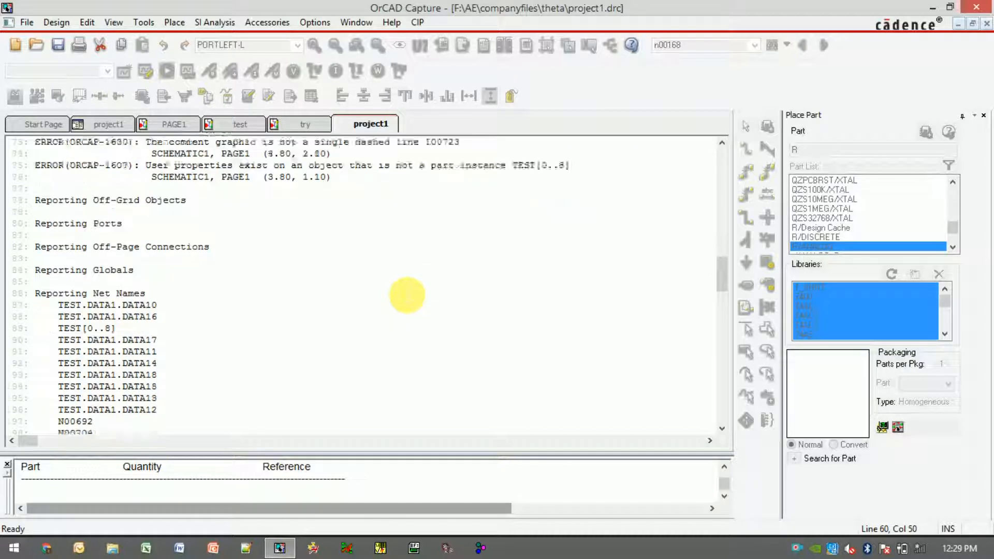
pyautogui.scroll(-4, 407, 295)
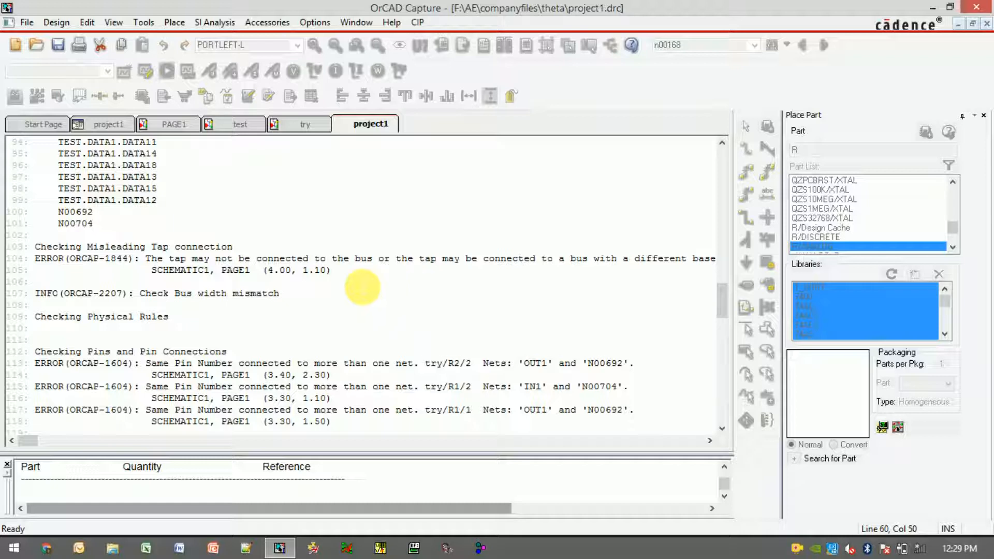
# Inspect the flagged TEST.DATA1 nets on the schematic page and return to the project manager
pyautogui.click(227, 127)
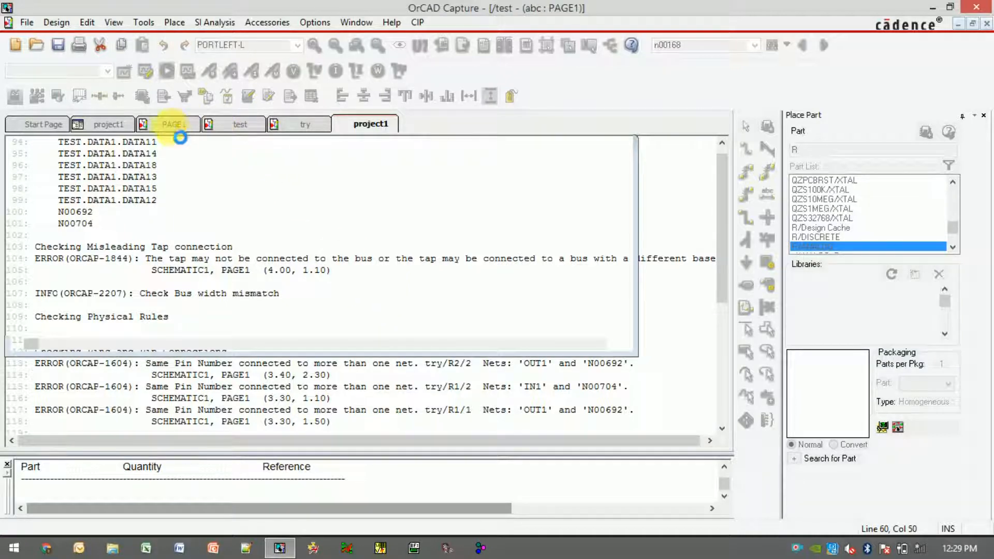
pyautogui.click(172, 128)
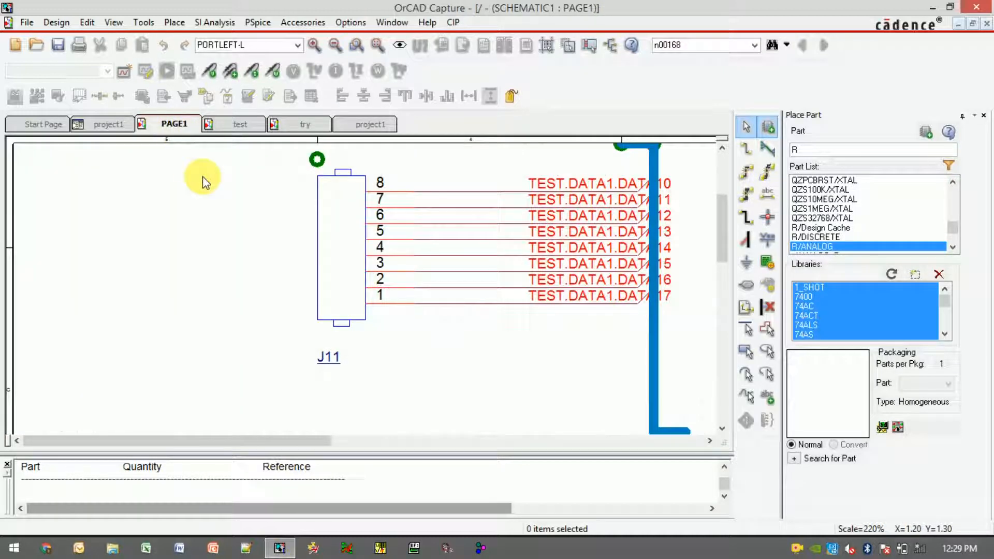
pyautogui.scroll(3, 202, 176)
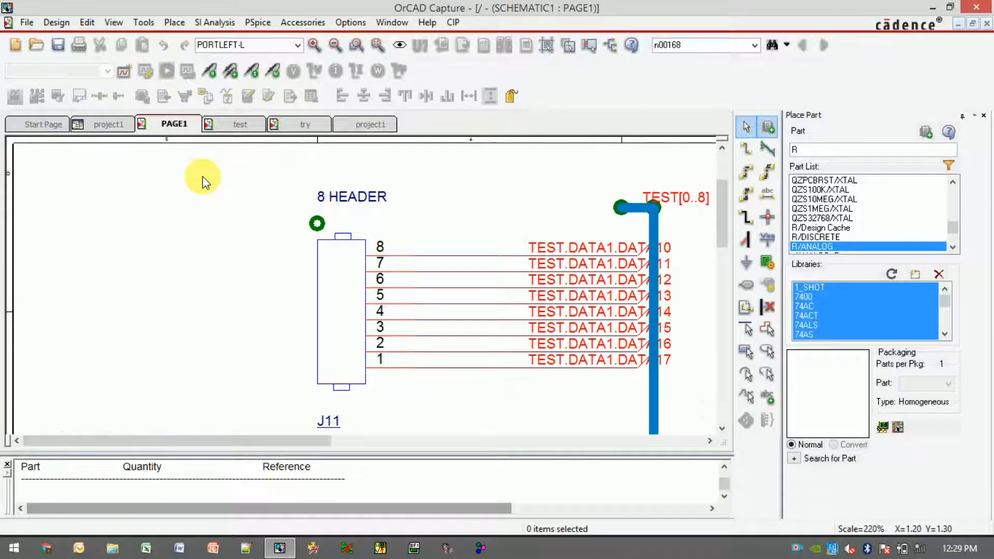
pyautogui.scroll(-2, 203, 176)
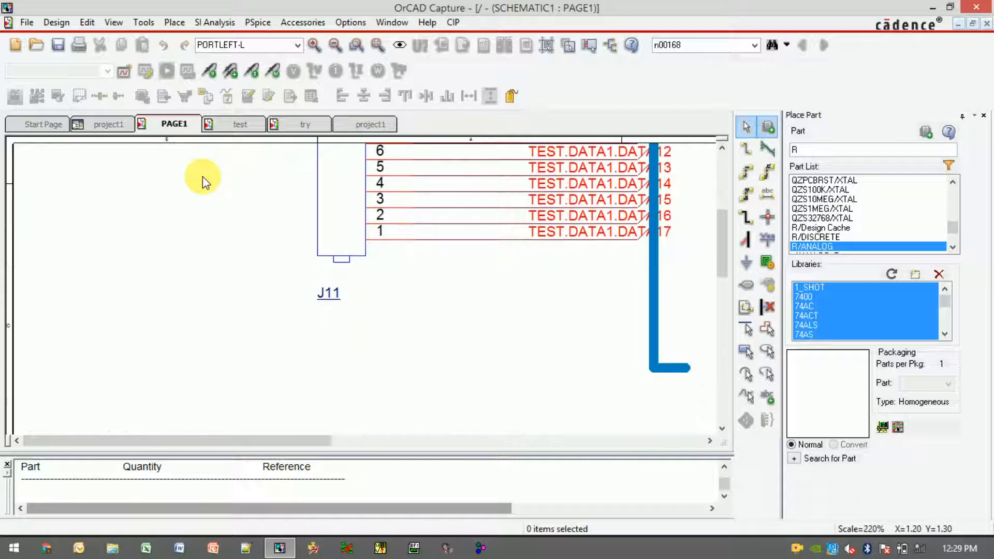
pyautogui.scroll(2, 203, 176)
pyautogui.click(226, 129)
pyautogui.click(156, 125)
pyautogui.click(131, 126)
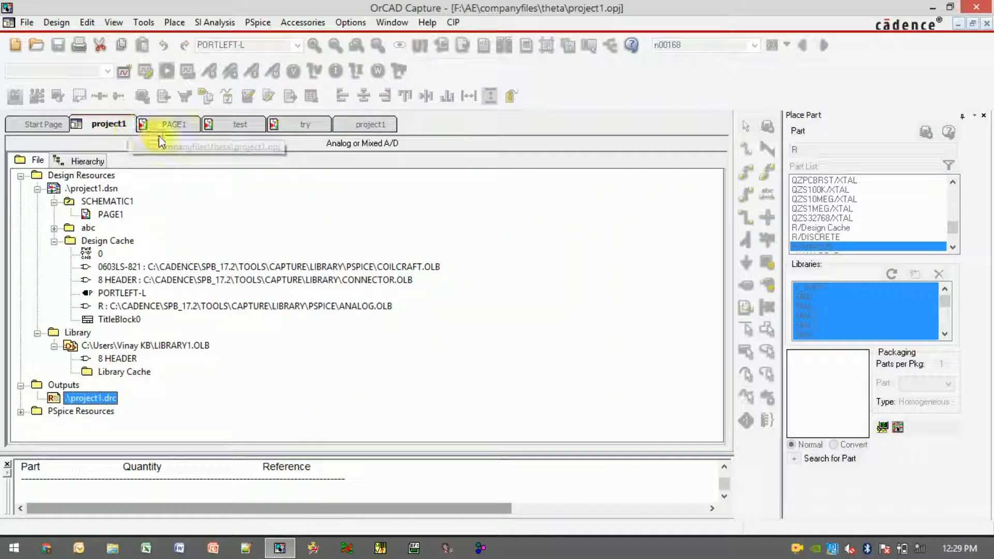
# Generate a Cross Reference Parts report for the entire project1.dsn design with default options
pyautogui.click(83, 189)
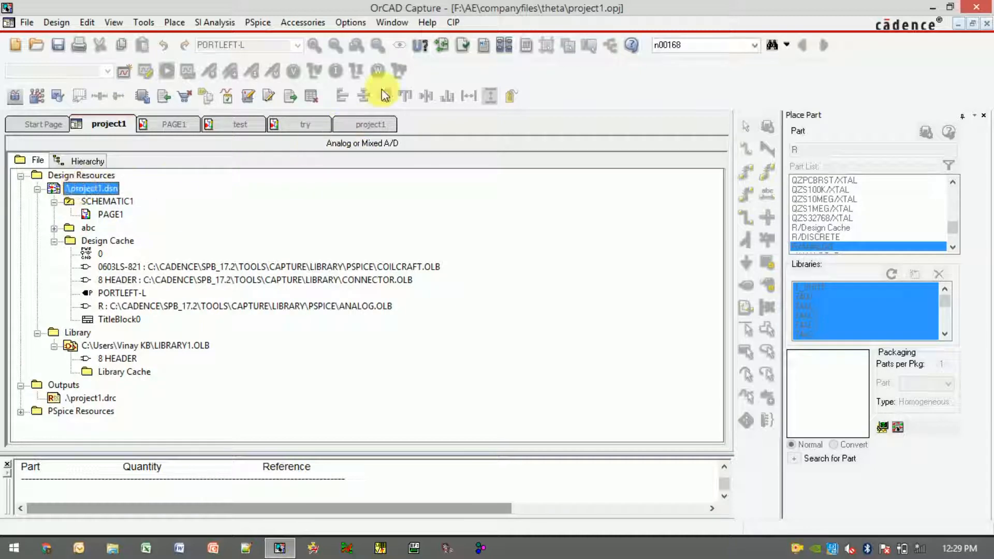
pyautogui.click(501, 51)
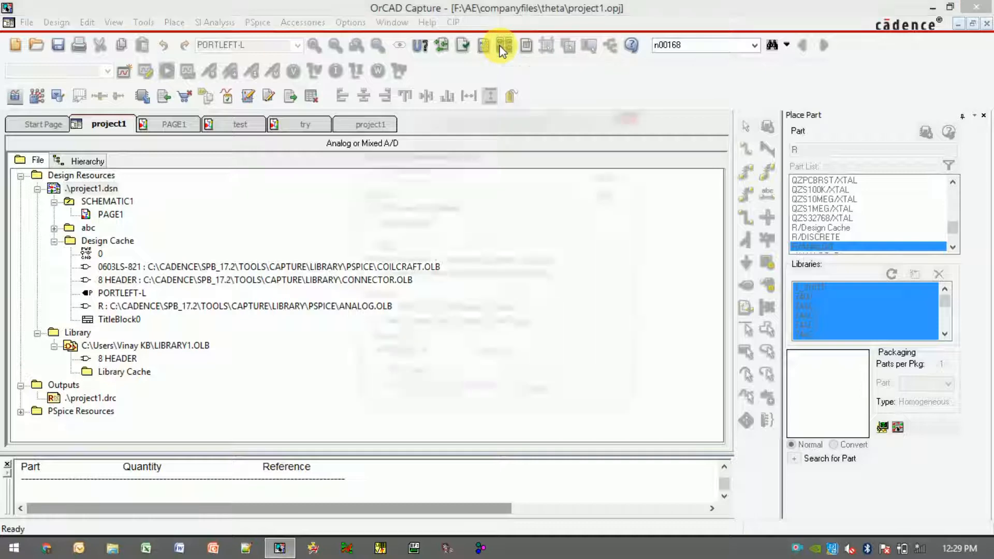
pyautogui.click(393, 388)
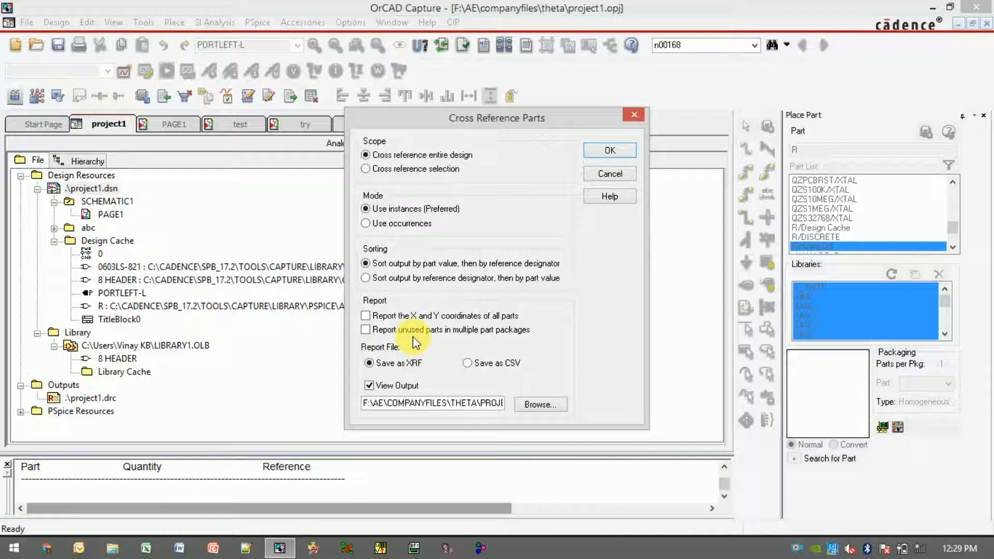
pyautogui.click(592, 152)
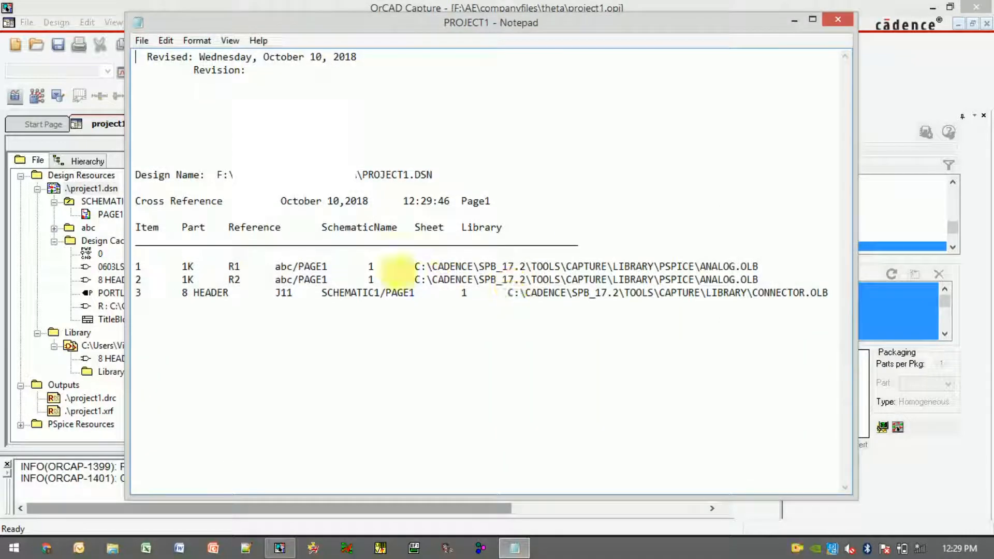
# Examine the part, reference, schematic and library columns in the cross reference report
pyautogui.doubleClick(234, 266)
pyautogui.moveTo(276, 268); pyautogui.dragTo(332, 269)
pyautogui.click(342, 270)
pyautogui.moveTo(467, 267); pyautogui.dragTo(770, 278)
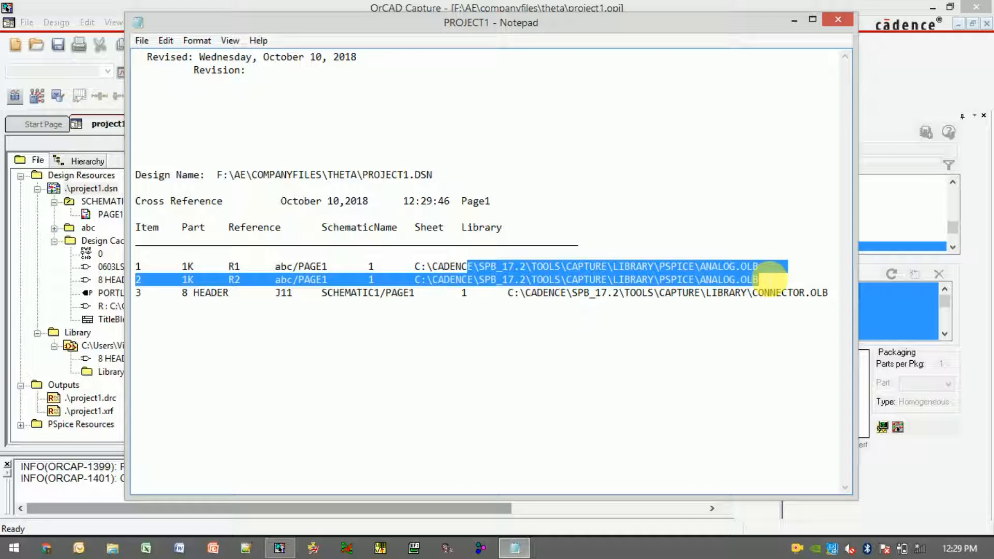
# Close the cross reference report in Notepad
pyautogui.click(763, 306)
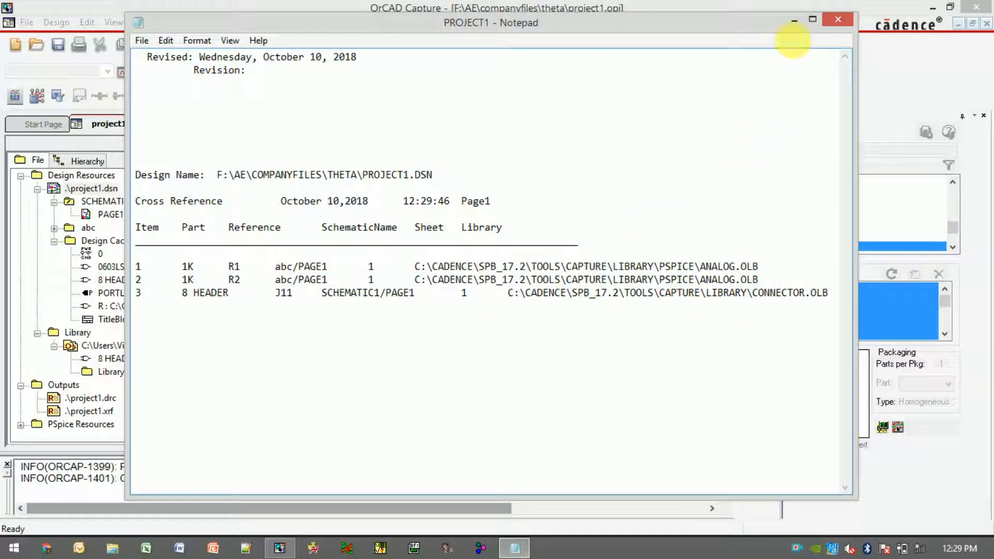
pyautogui.click(845, 19)
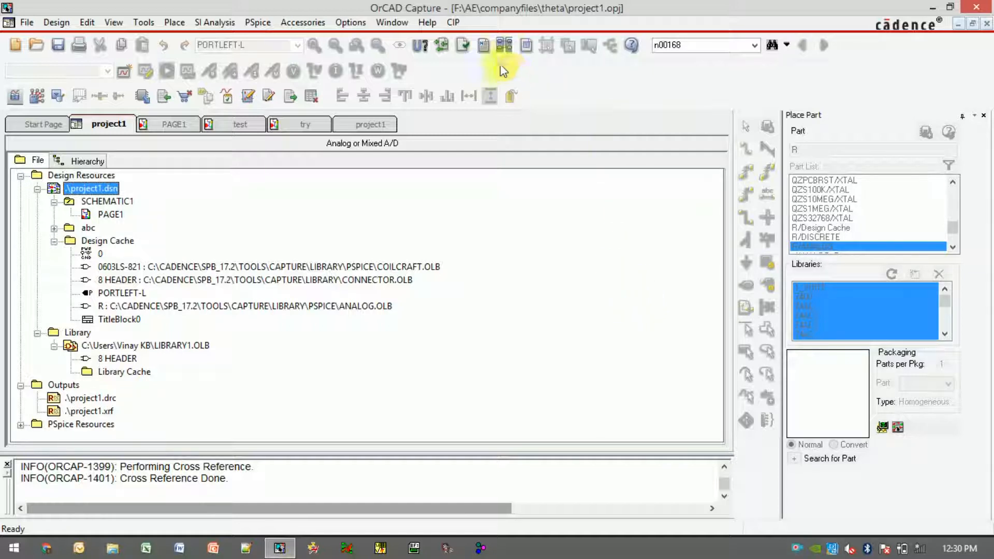
# Open the Bill of Materials dialog and append a \tprice column to the header definition
pyautogui.click(526, 46)
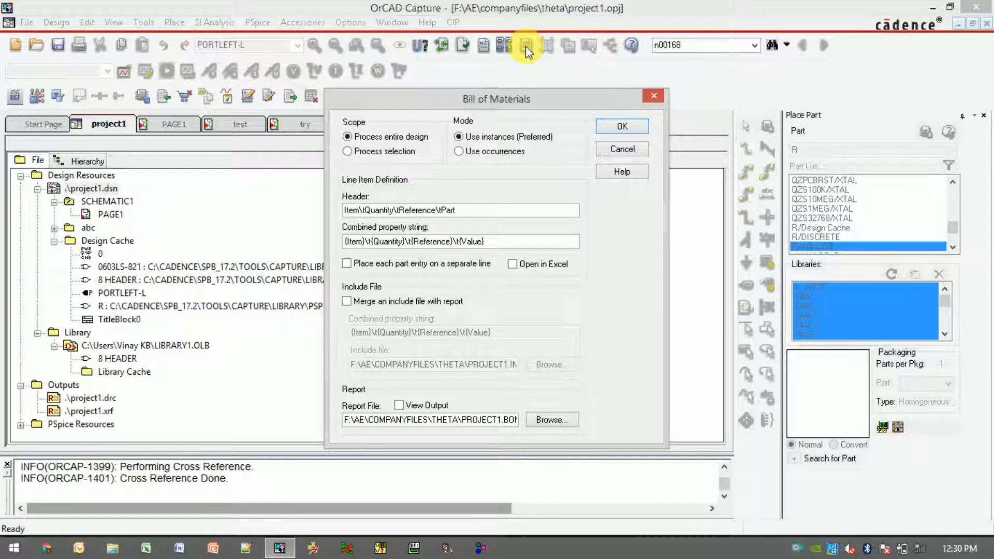
pyautogui.click(471, 211)
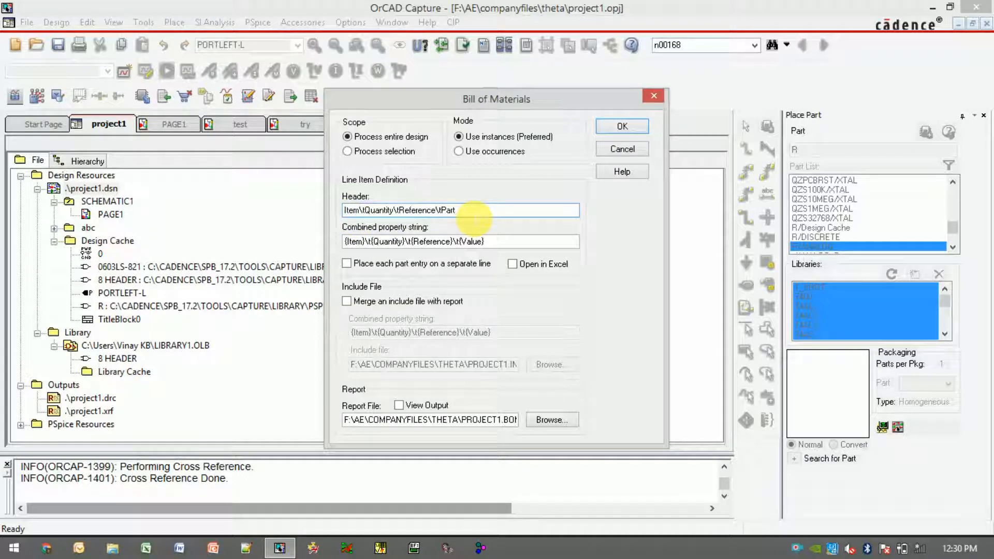
pyautogui.write('\\')
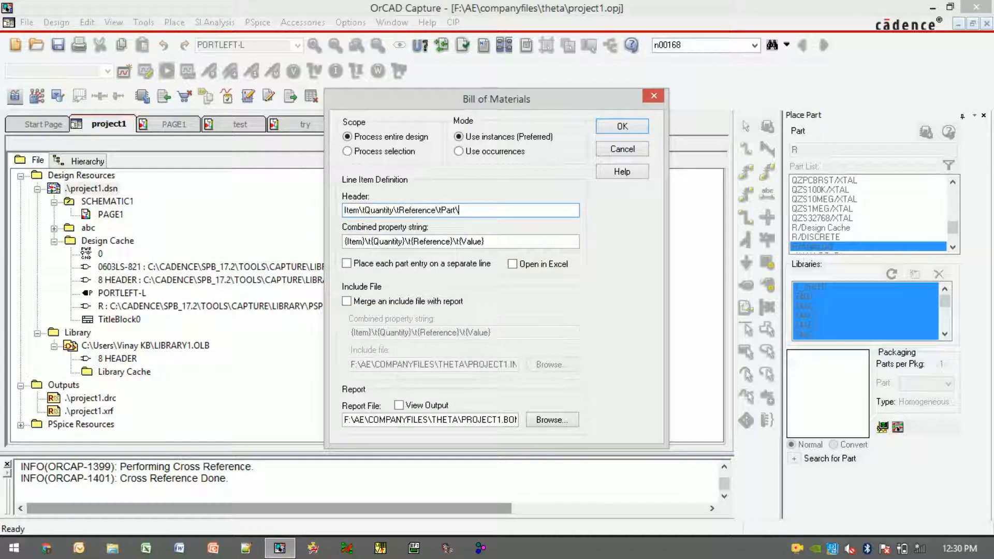
pyautogui.write('tprice')
# Append \t{price} to the combined property string and generate the bill of materials for the entire design
pyautogui.click(494, 245)
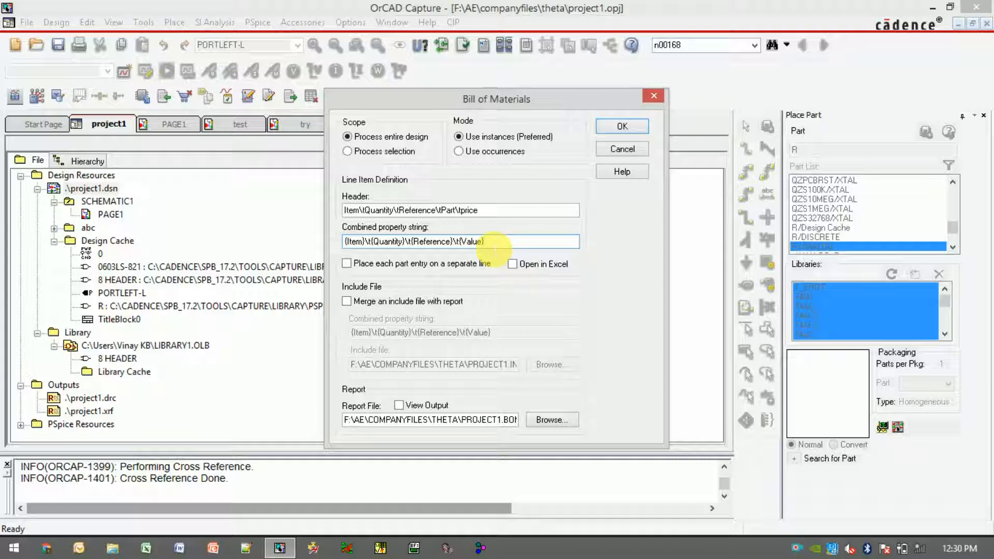
pyautogui.write('\\')
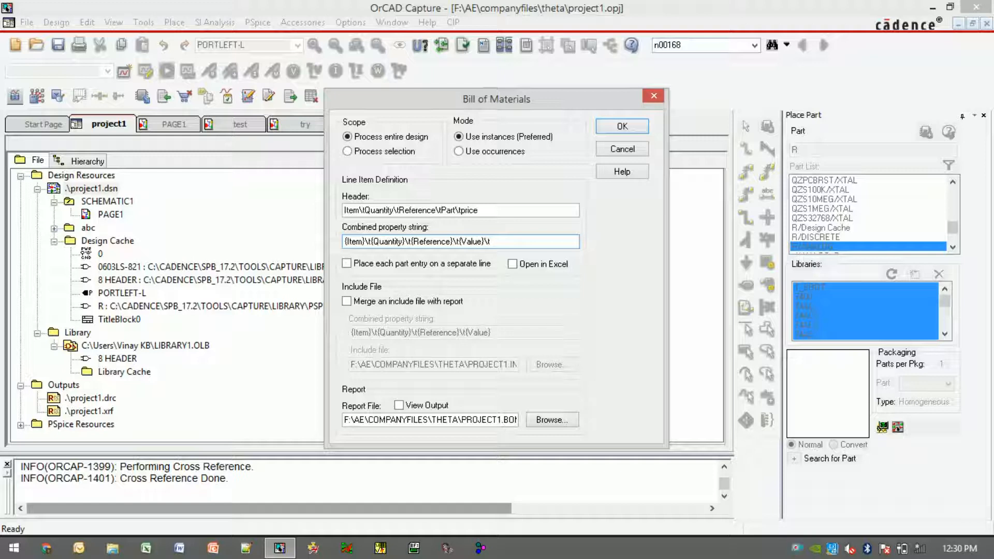
pyautogui.write('t{}')
pyautogui.write('pi')
pyautogui.write('ice')
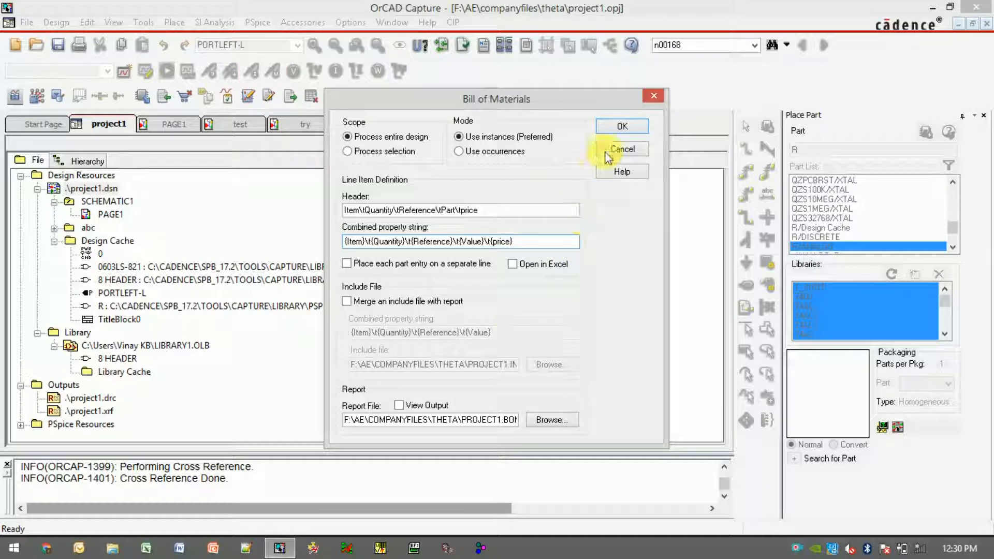
pyautogui.click(616, 128)
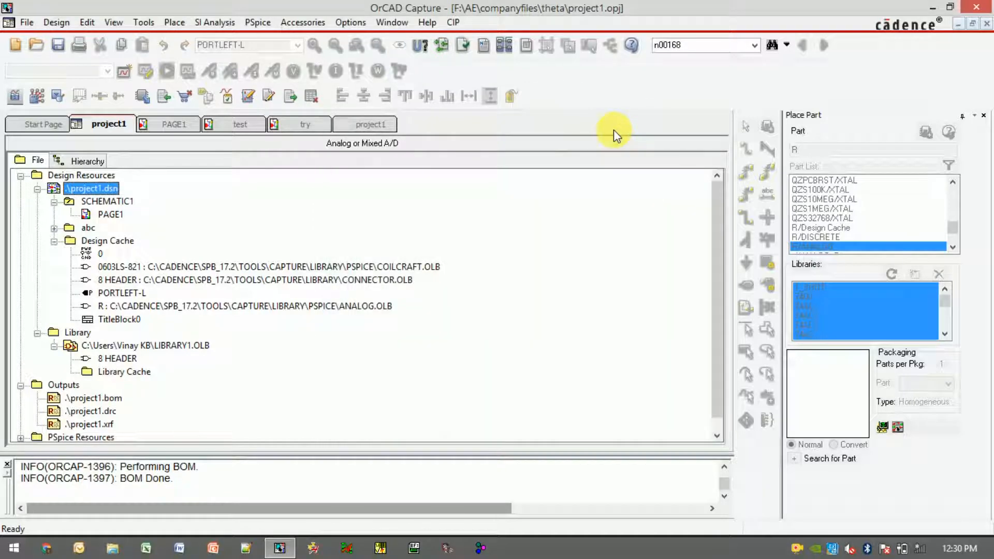
# Open the property editor for the J11 8 HEADER part on PAGE1 and filter to current properties
pyautogui.click(165, 127)
pyautogui.doubleClick(338, 253)
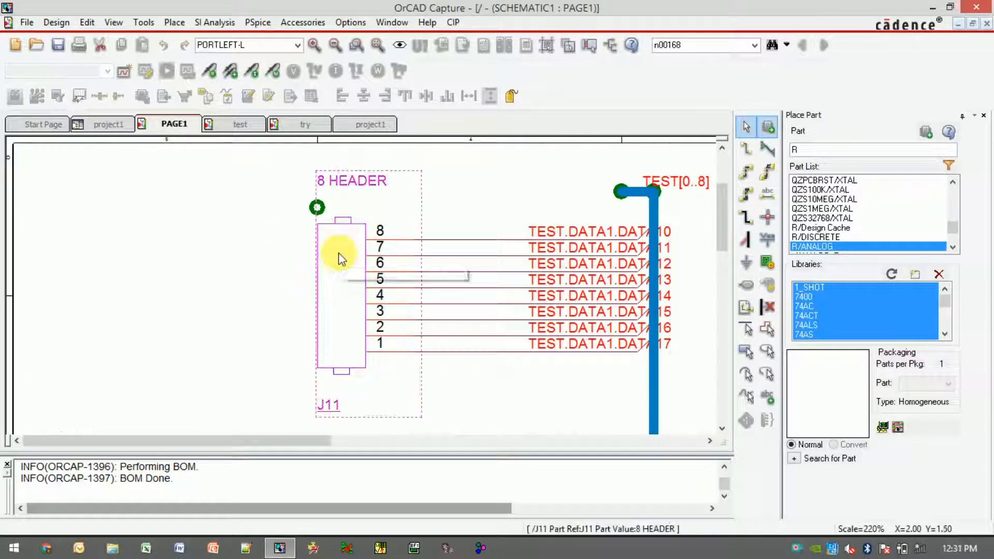
pyautogui.scroll(-5, 200, 267)
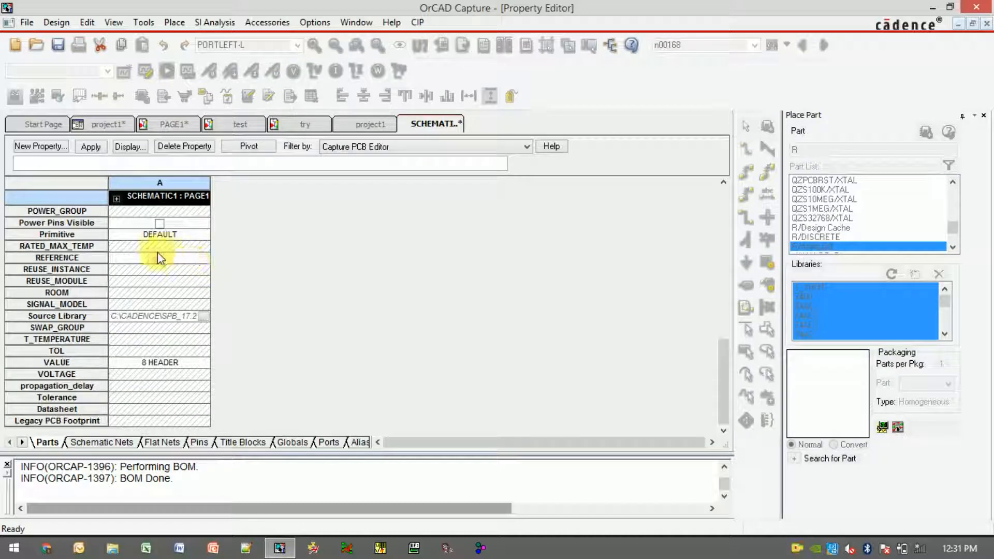
pyautogui.click(365, 148)
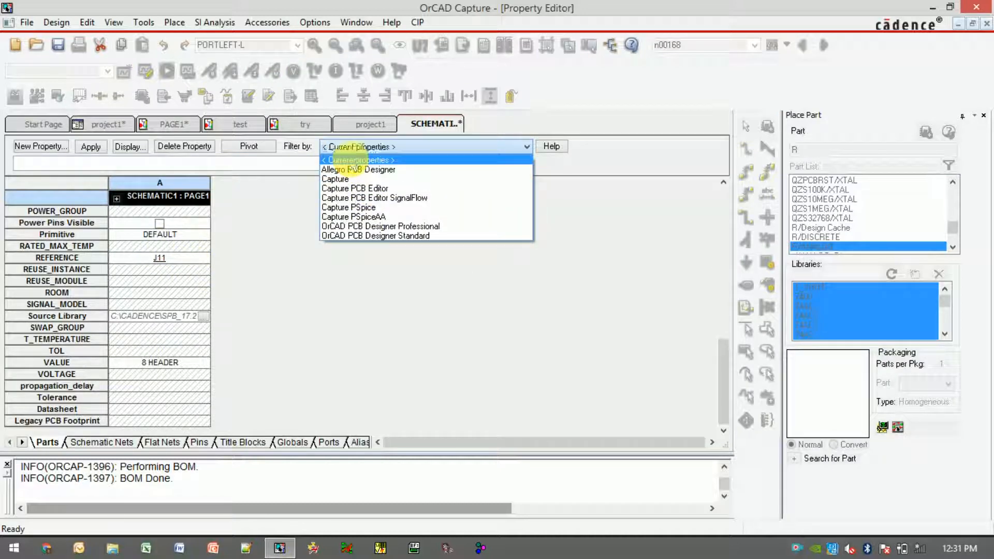
pyautogui.click(357, 160)
# Add a new property named price with value 12 to the J11 part and apply it
pyautogui.click(36, 147)
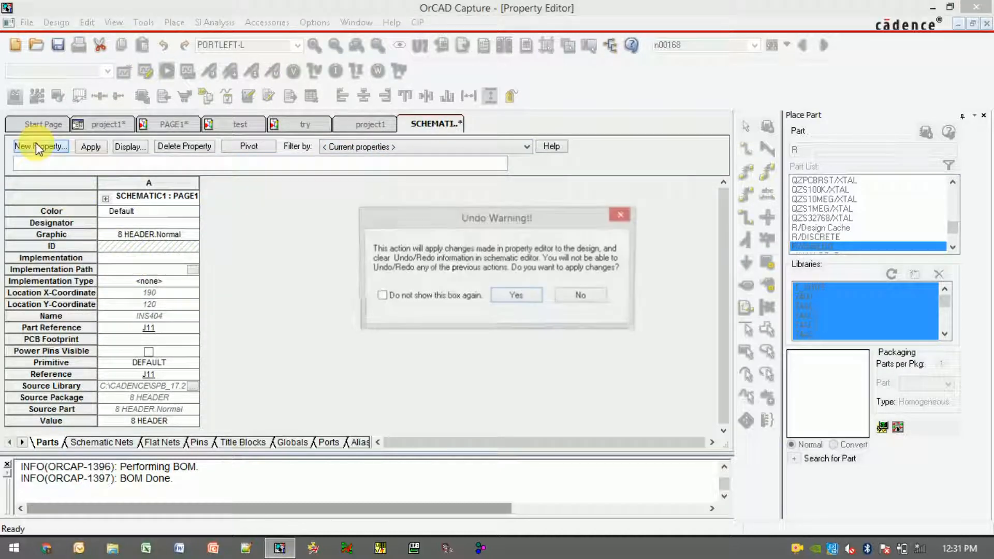
pyautogui.press('Return')
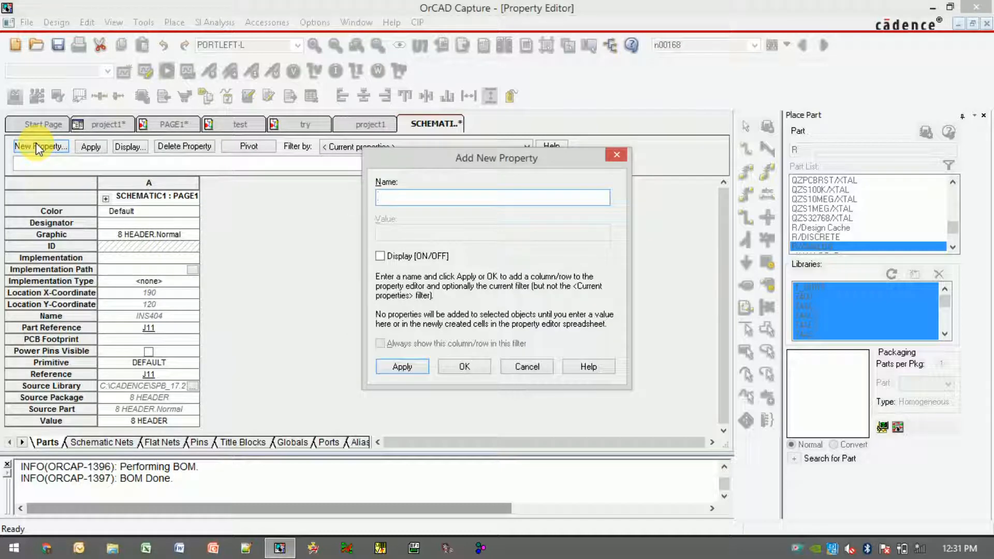
pyautogui.write('price')
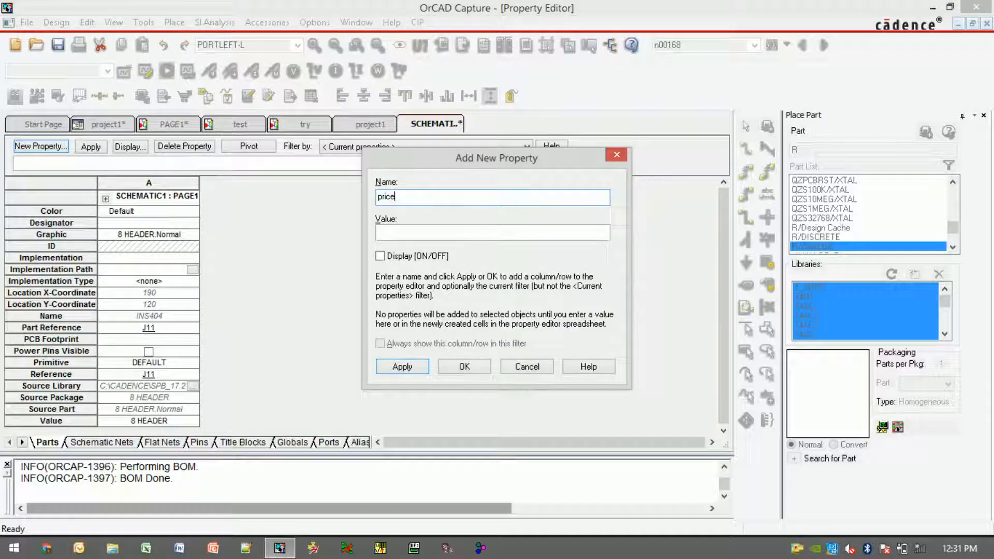
pyautogui.click(418, 233)
pyautogui.write('12')
pyautogui.click(403, 368)
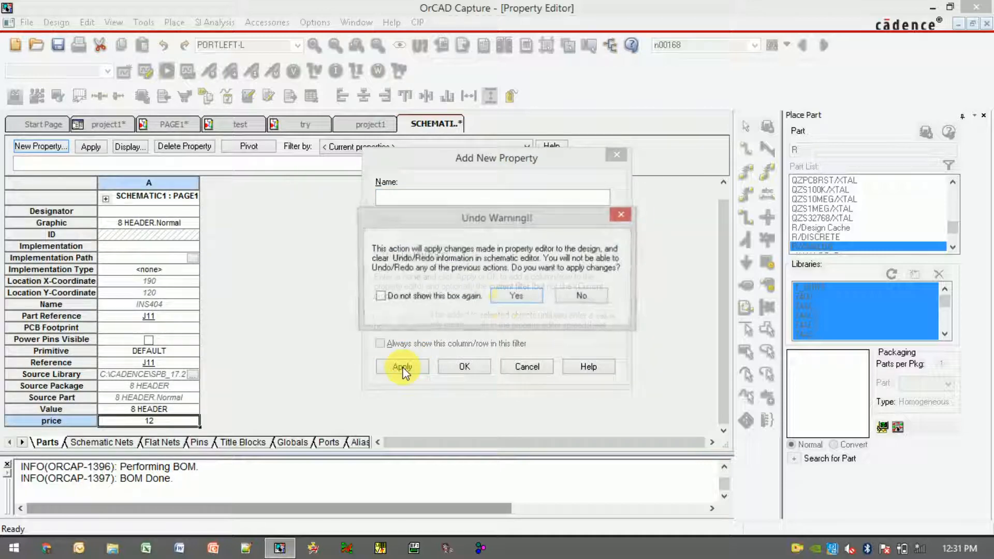
pyautogui.click(517, 295)
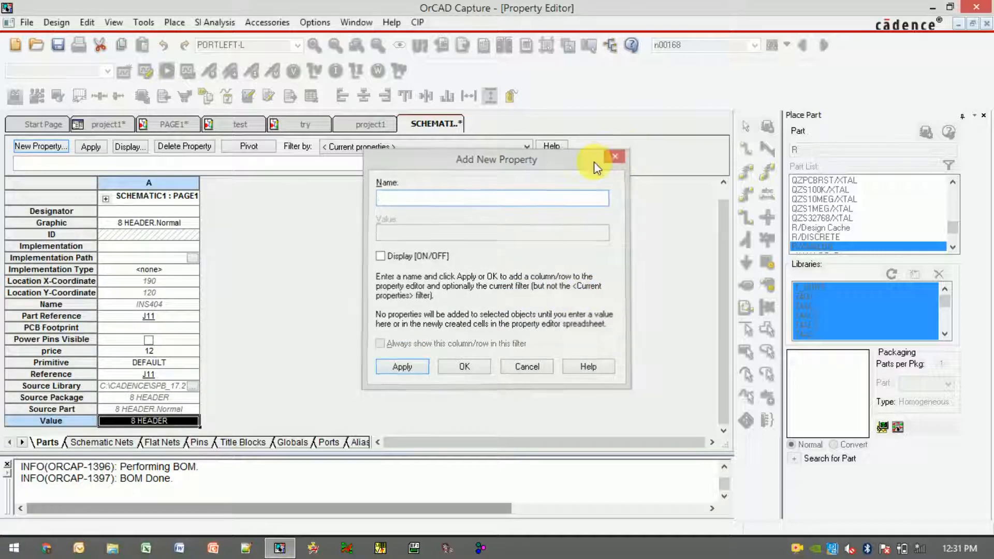
pyautogui.click(616, 155)
# Regenerate the Bill of Materials for the project with the Open in Excel option enabled
pyautogui.click(127, 127)
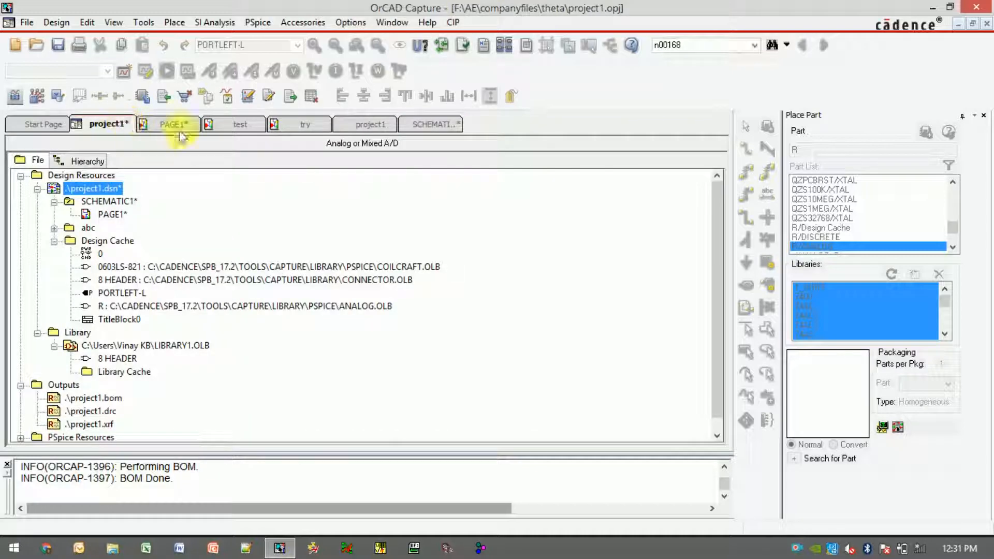
pyautogui.click(526, 48)
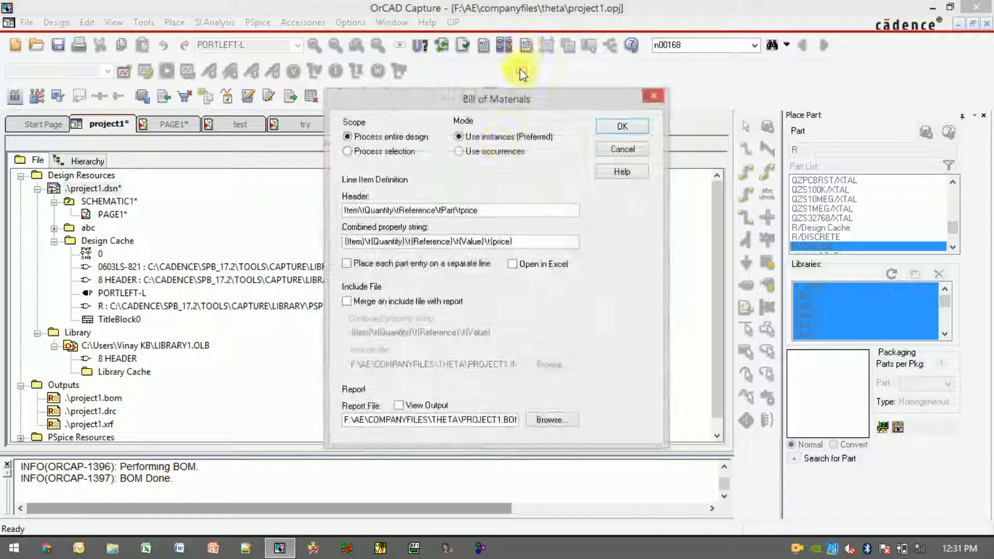
pyautogui.click(526, 264)
pyautogui.click(623, 125)
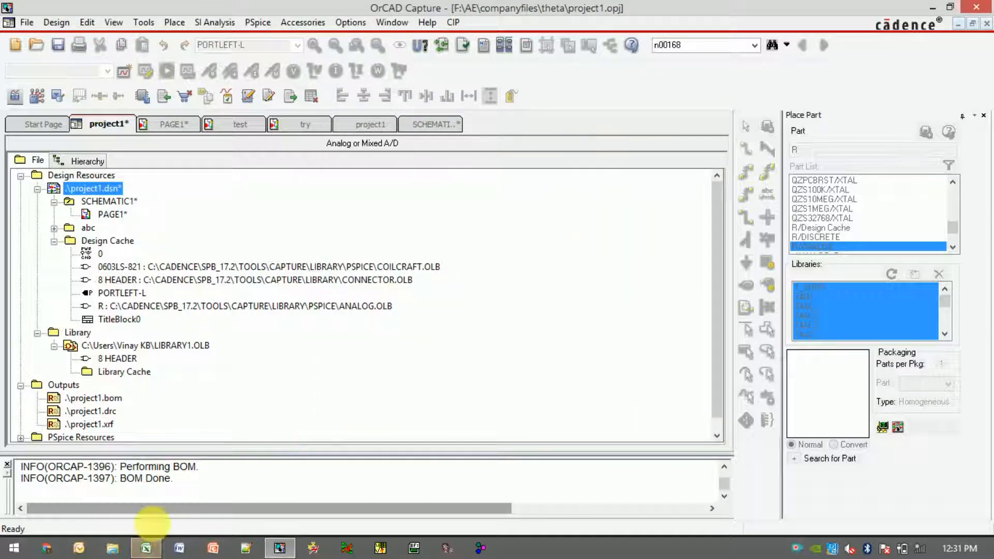
# Switch to Excel to review the bill of materials spreadsheet, then close it
pyautogui.click(147, 548)
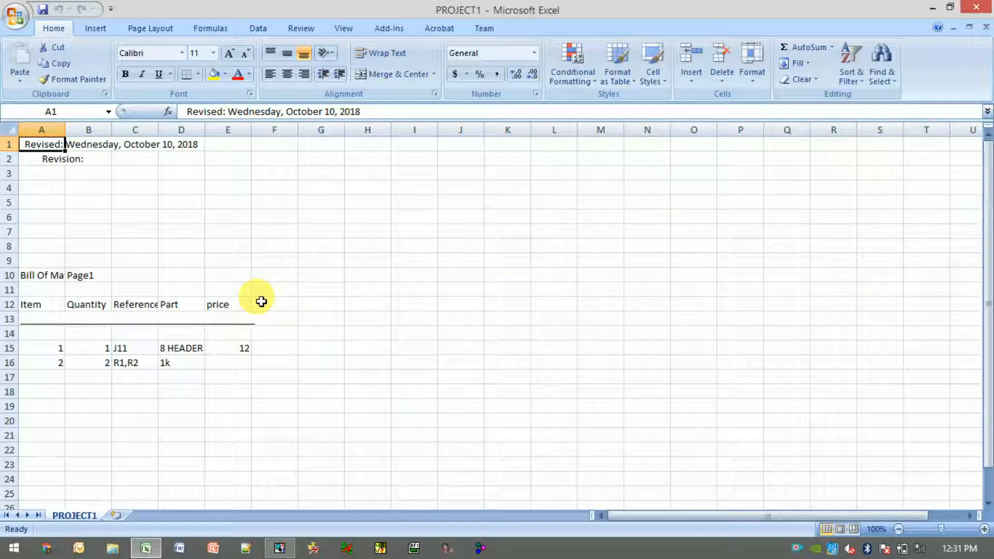
pyautogui.click(976, 7)
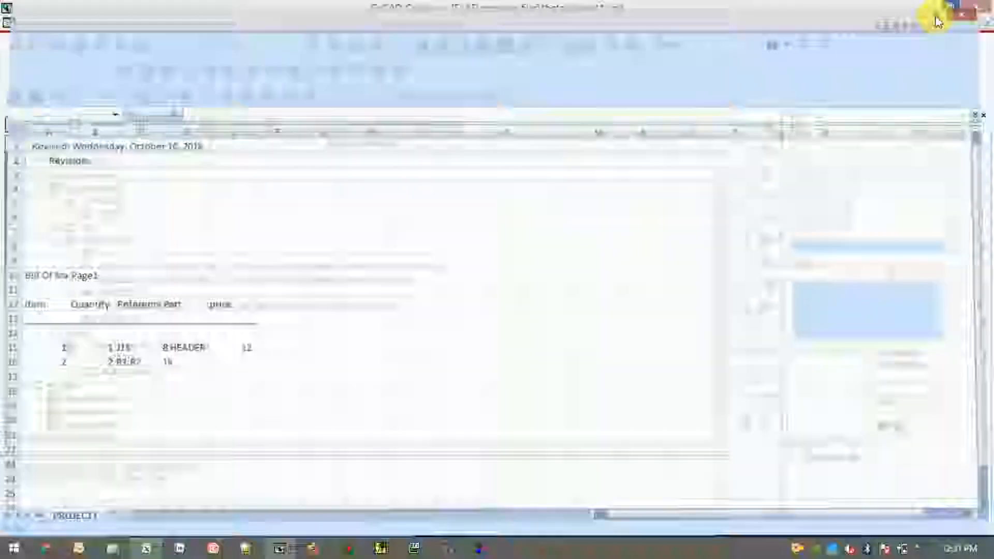